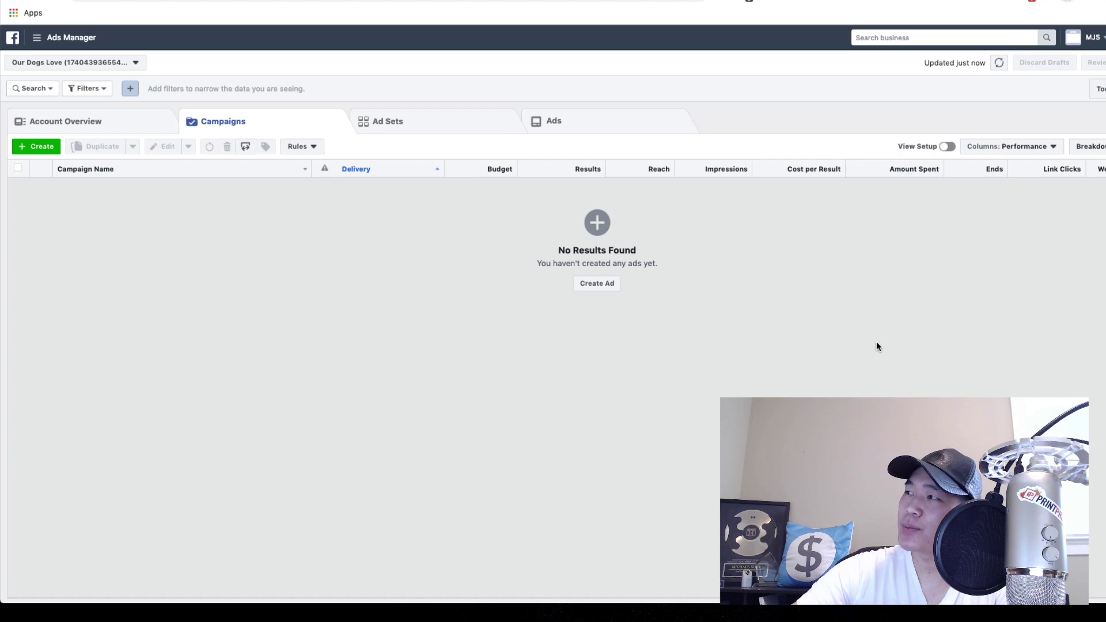
{"action": "left_click", "coordinate": [1008, 152]}
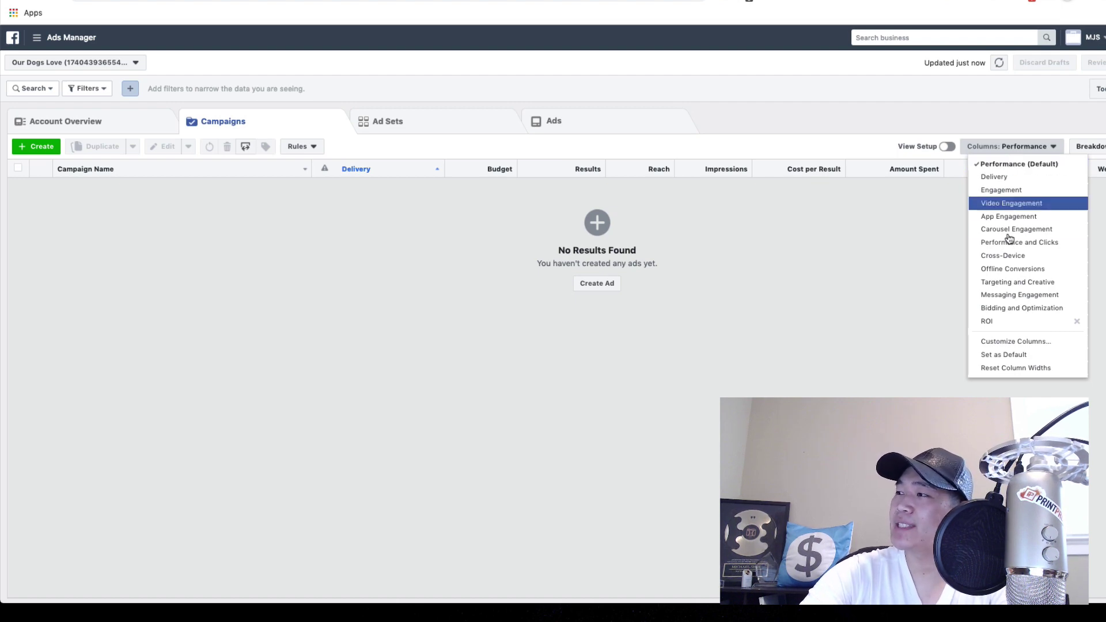
{"action": "left_click", "coordinate": [1001, 342]}
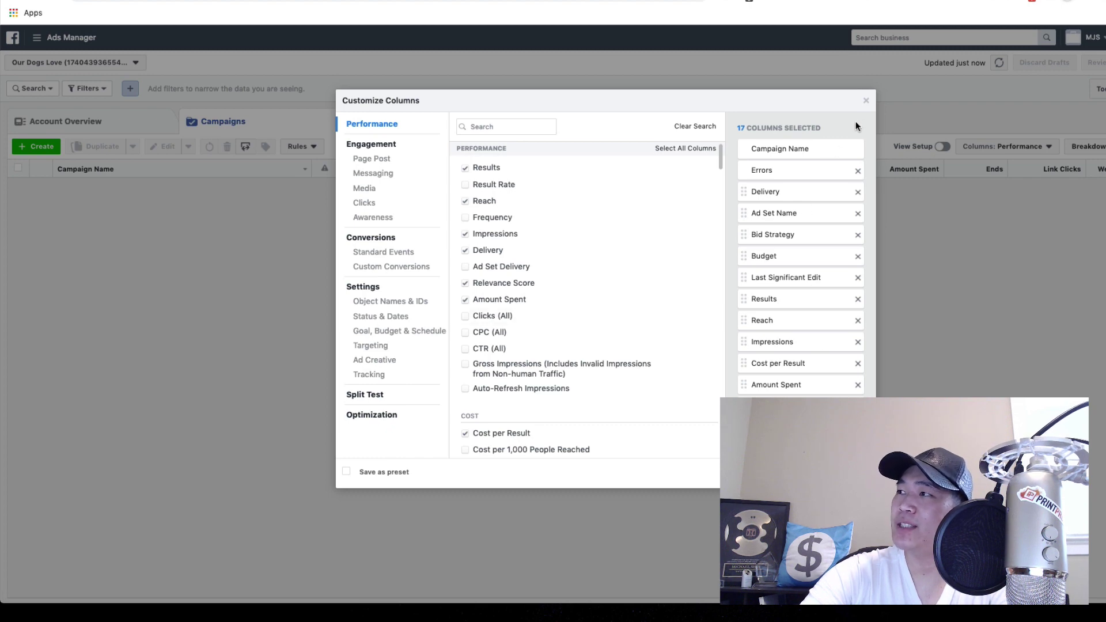
{"action": "left_click", "coordinate": [866, 102]}
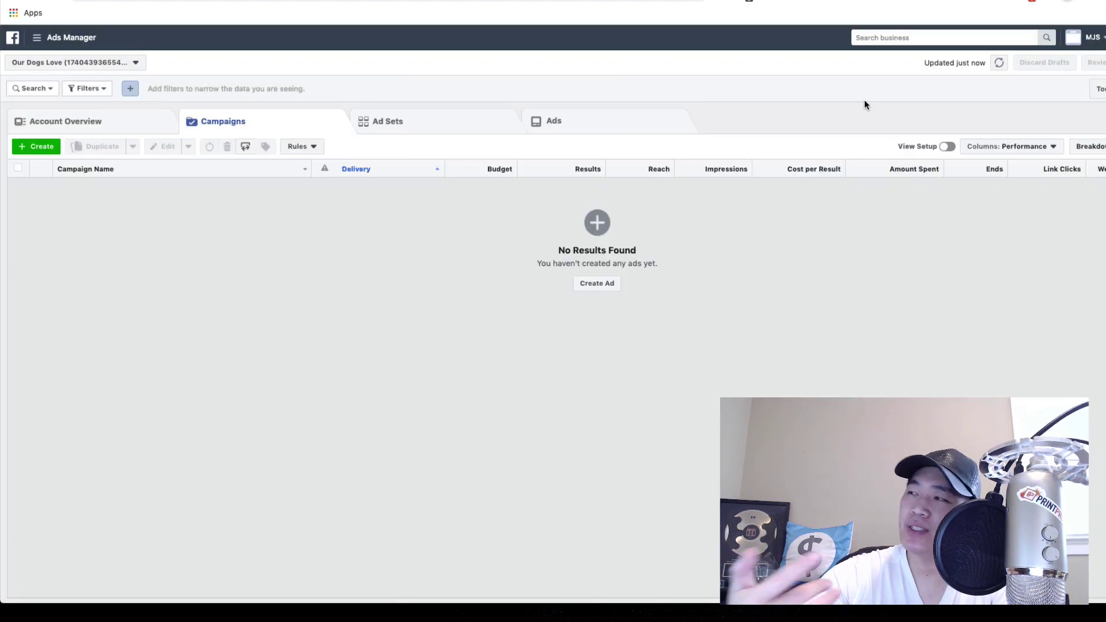
Switch the campaigns table to the ROI column preset and open its column customization to review the selected columns
{"action": "left_click", "coordinate": [992, 147]}
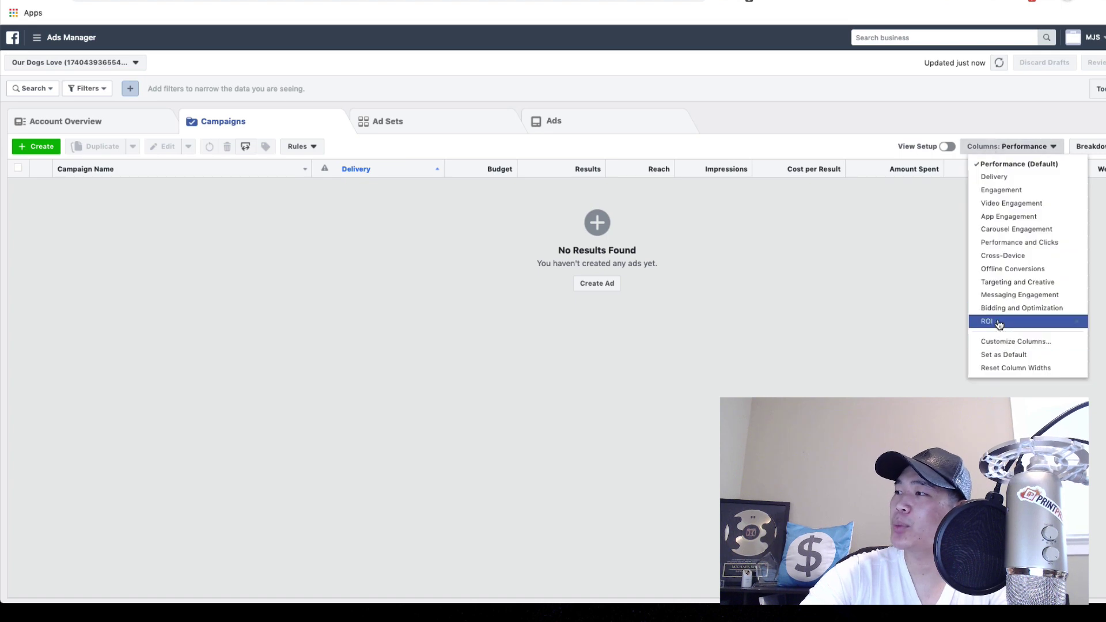
{"action": "left_click", "coordinate": [999, 324]}
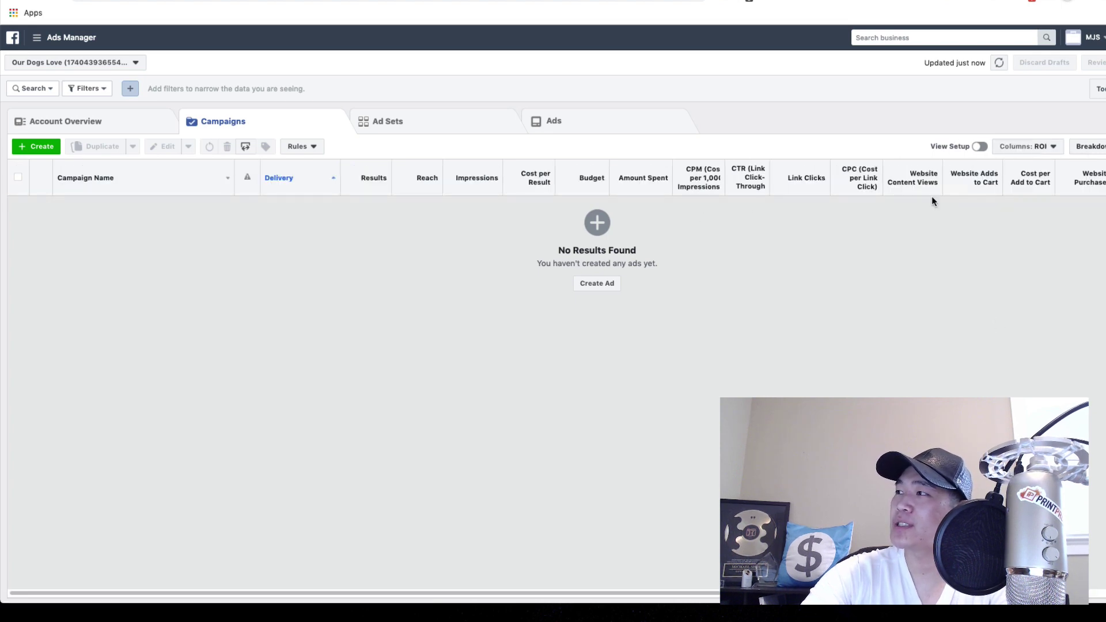
{"action": "left_click", "coordinate": [1051, 148]}
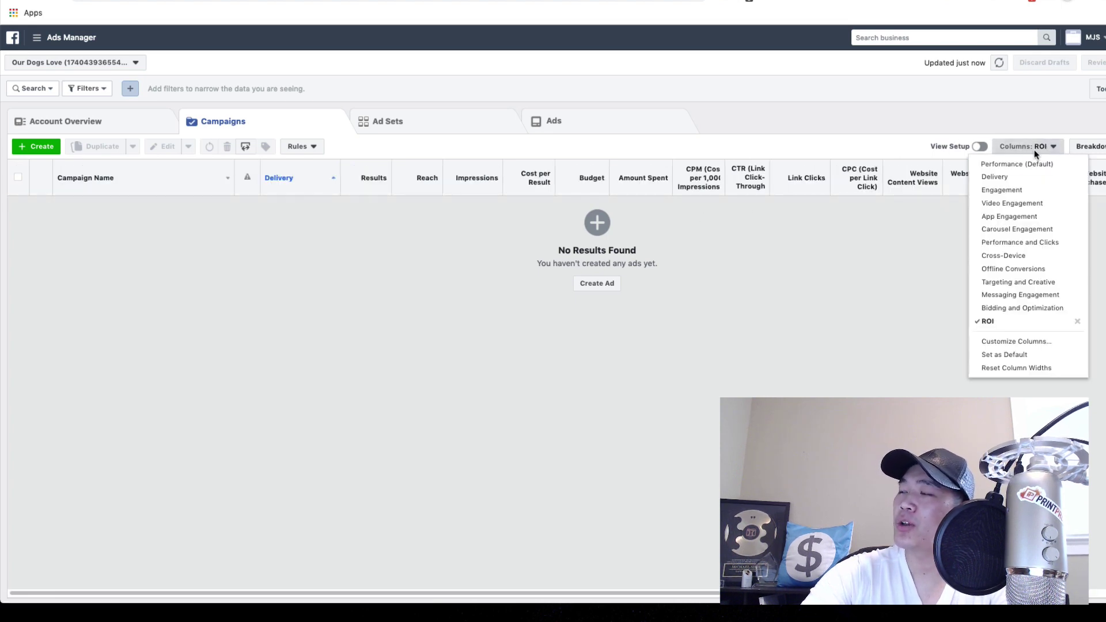
{"action": "left_click", "coordinate": [1003, 348]}
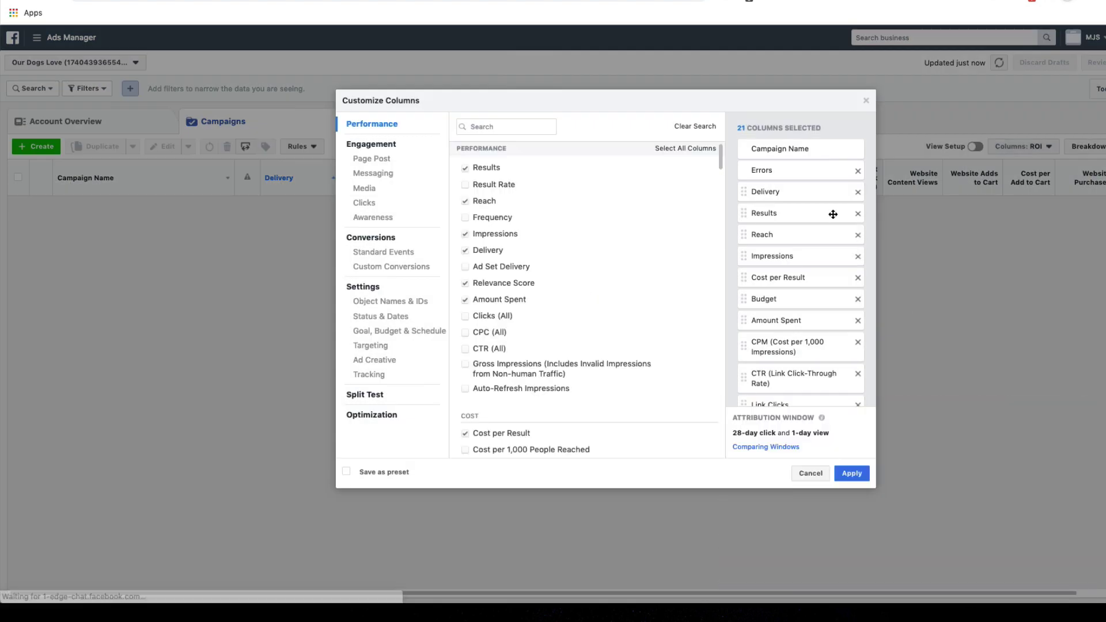
{"action": "scroll", "coordinate": [833, 214], "scroll_direction": "down", "scroll_amount": 4}
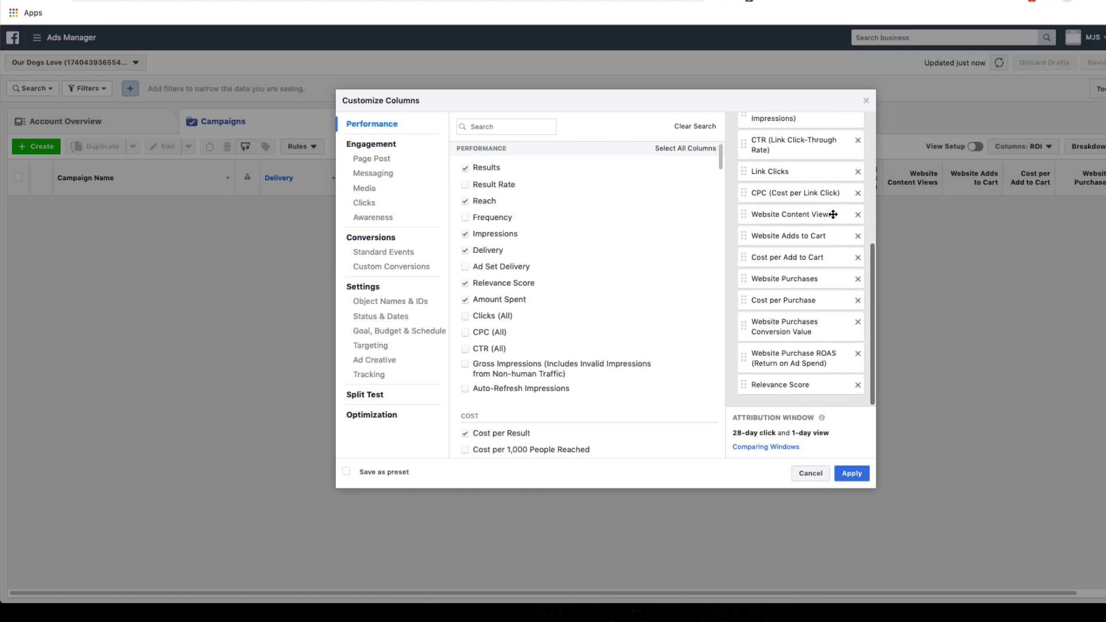
Save the selected columns as a preset named ROI, apply them to the campaigns table, and accept the preset rename
{"action": "left_click", "coordinate": [389, 478]}
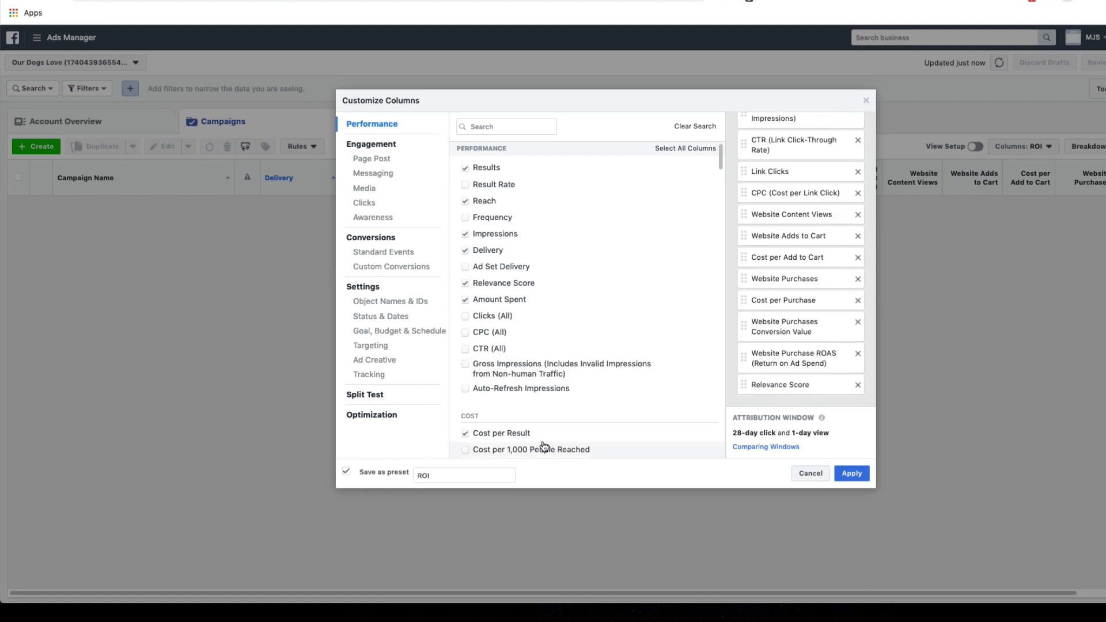
{"action": "scroll", "coordinate": [798, 240], "scroll_direction": "up", "scroll_amount": 5}
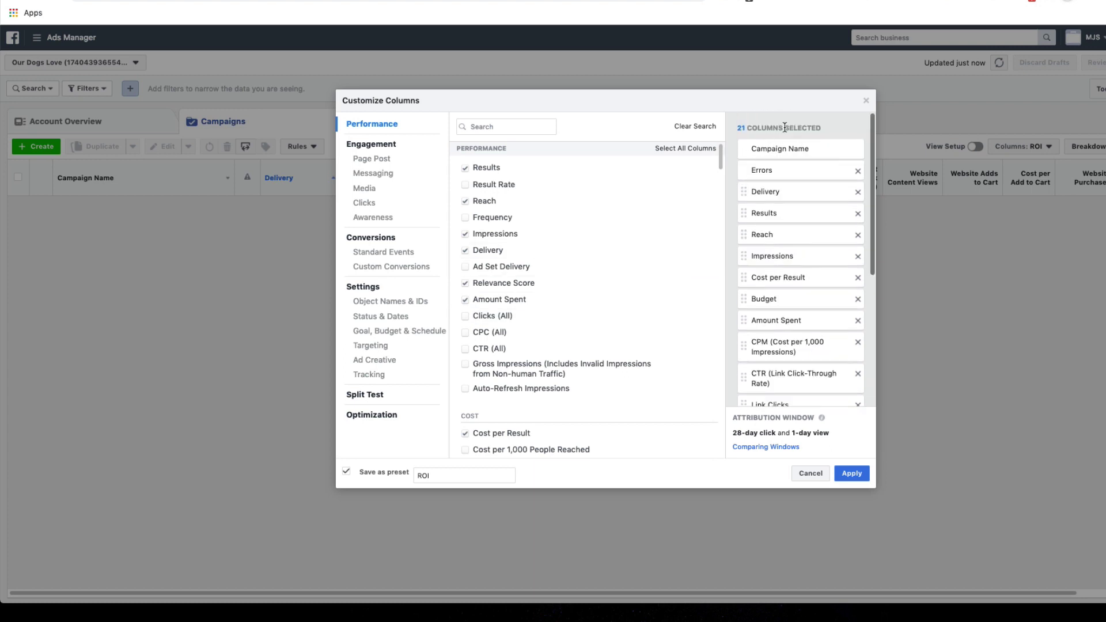
{"action": "scroll", "coordinate": [781, 311], "scroll_direction": "down", "scroll_amount": 5}
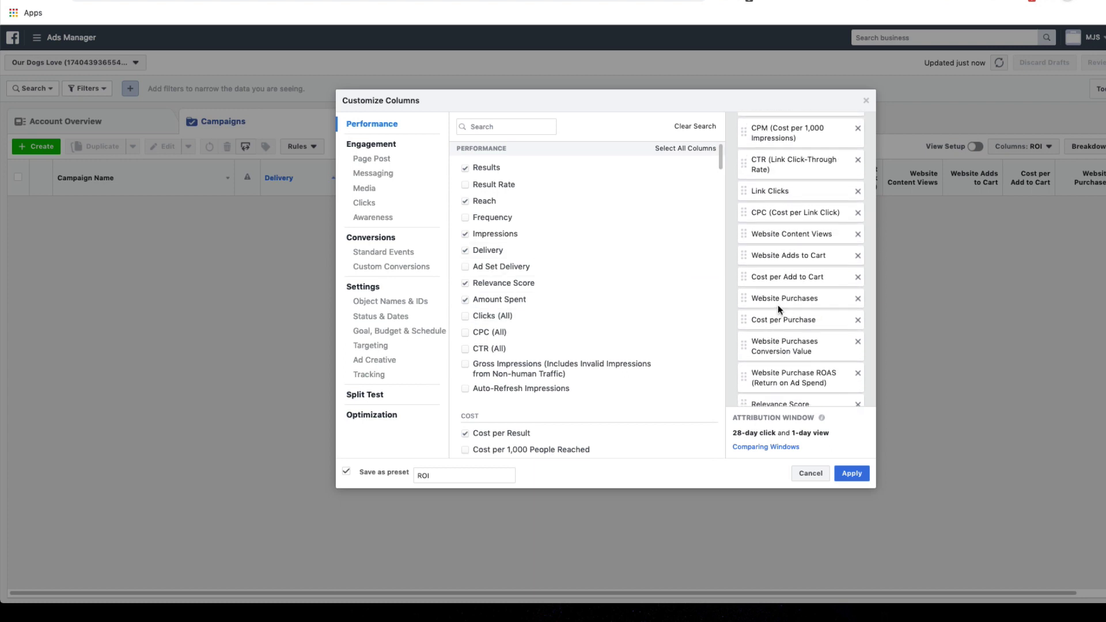
{"action": "mouse_move", "coordinate": [652, 307]}
{"action": "scroll", "coordinate": [777, 240], "scroll_direction": "up", "scroll_amount": 5}
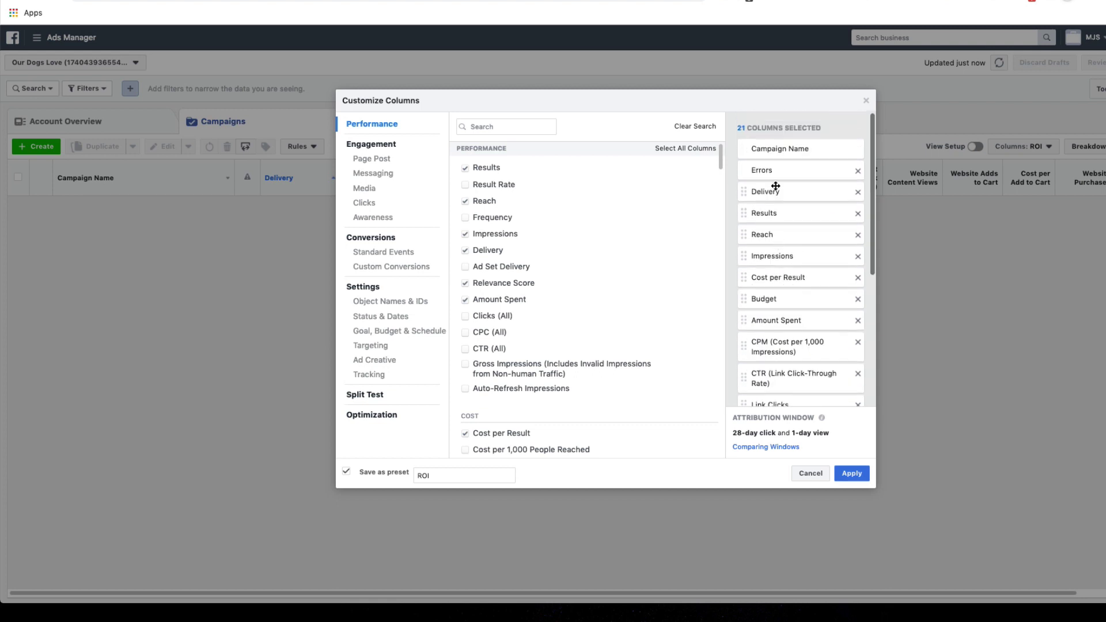
{"action": "scroll", "coordinate": [788, 181], "scroll_direction": "down", "scroll_amount": 5}
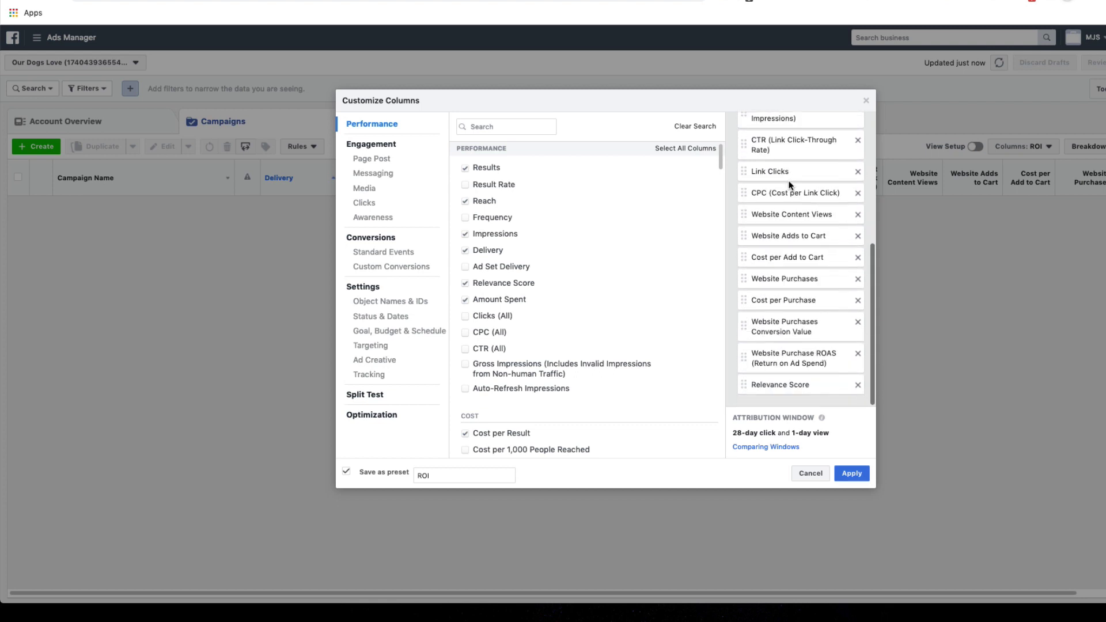
{"action": "double_click", "coordinate": [441, 478]}
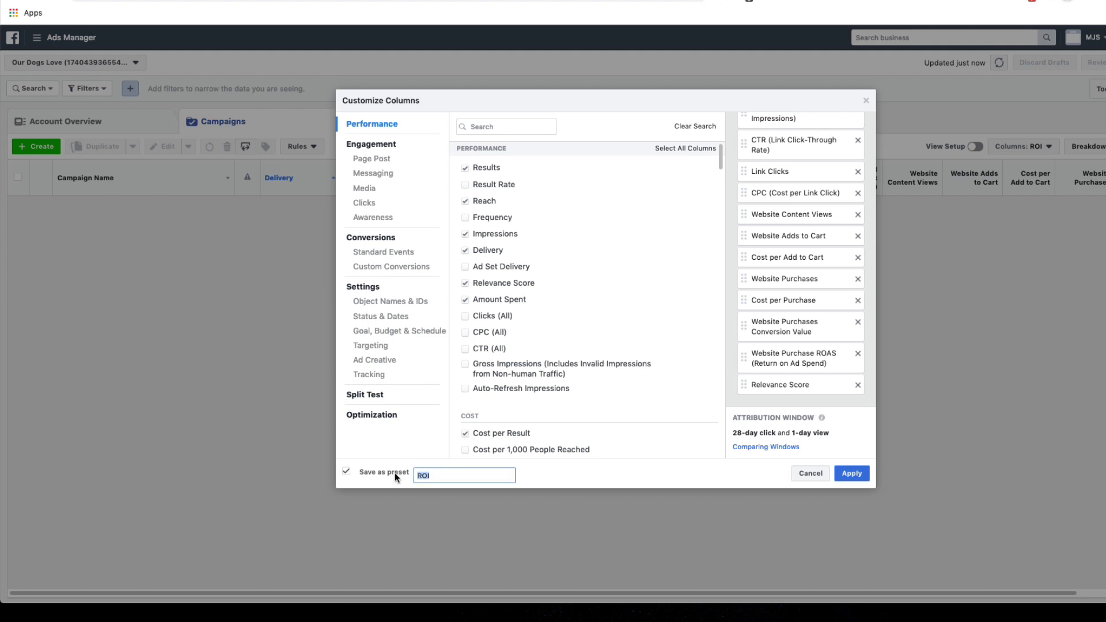
{"action": "left_click", "coordinate": [852, 474]}
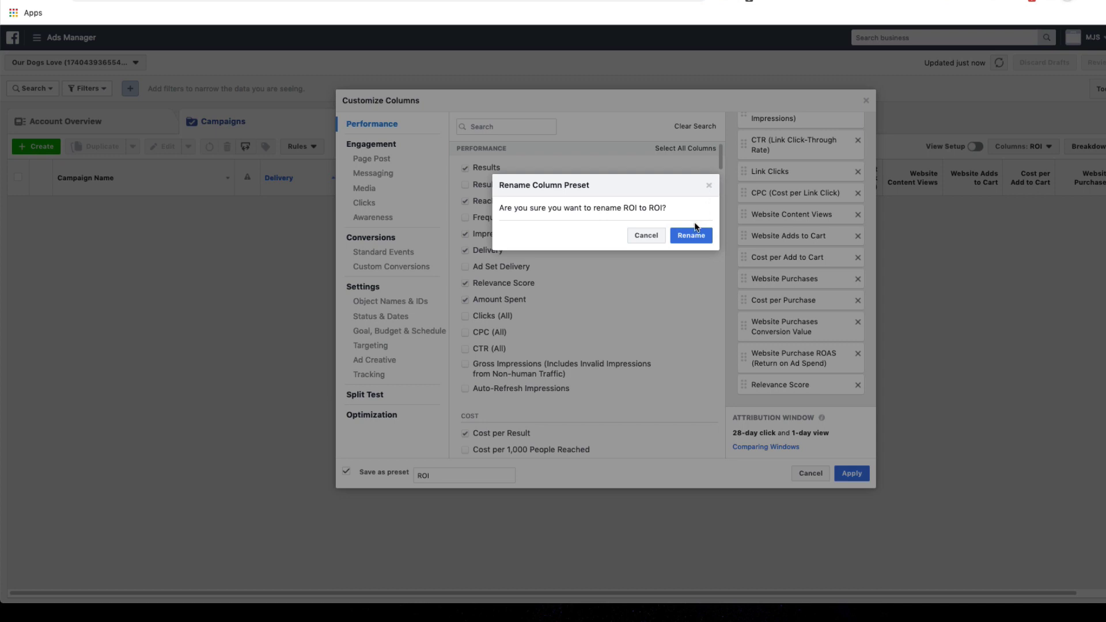
{"action": "left_click", "coordinate": [689, 235]}
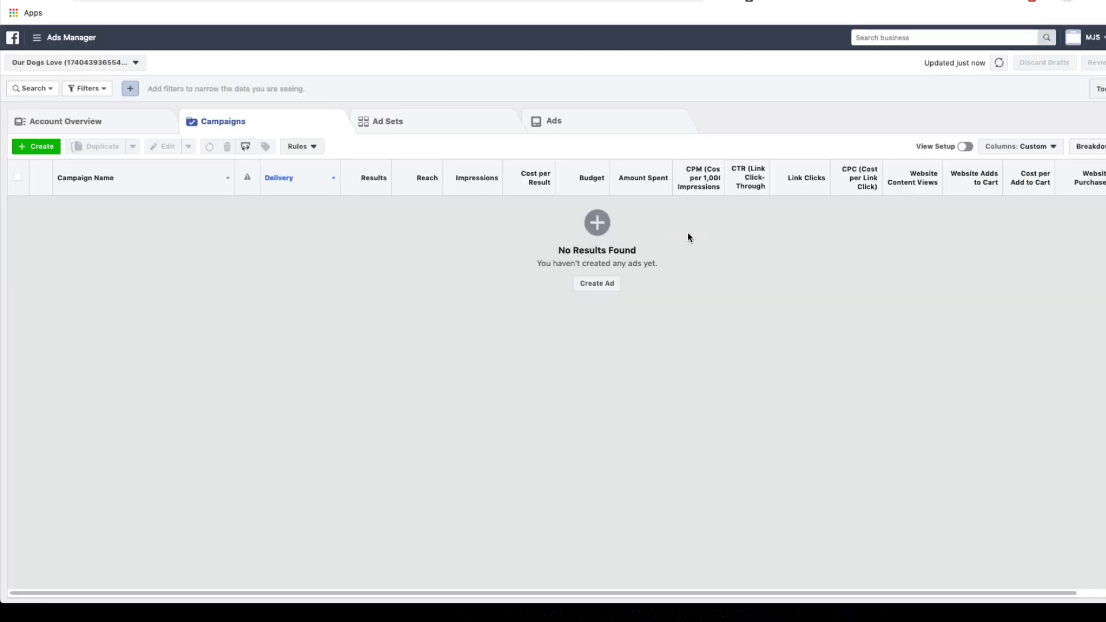
Set the custom columns as the default, saving them as a column preset named ROI
{"action": "left_click", "coordinate": [1001, 151]}
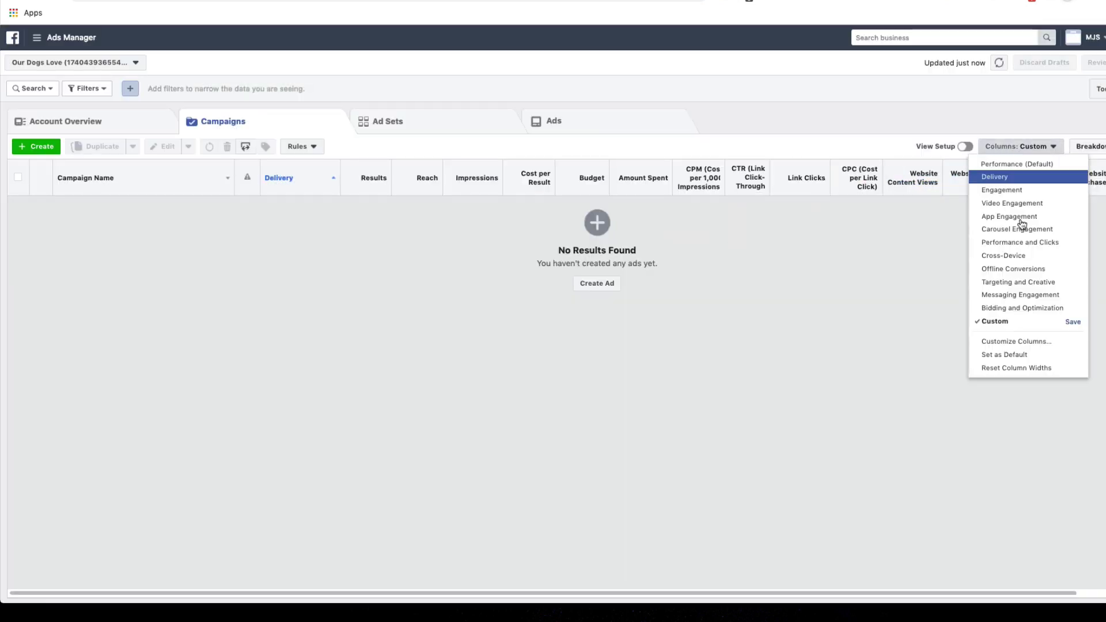
{"action": "left_click", "coordinate": [995, 356]}
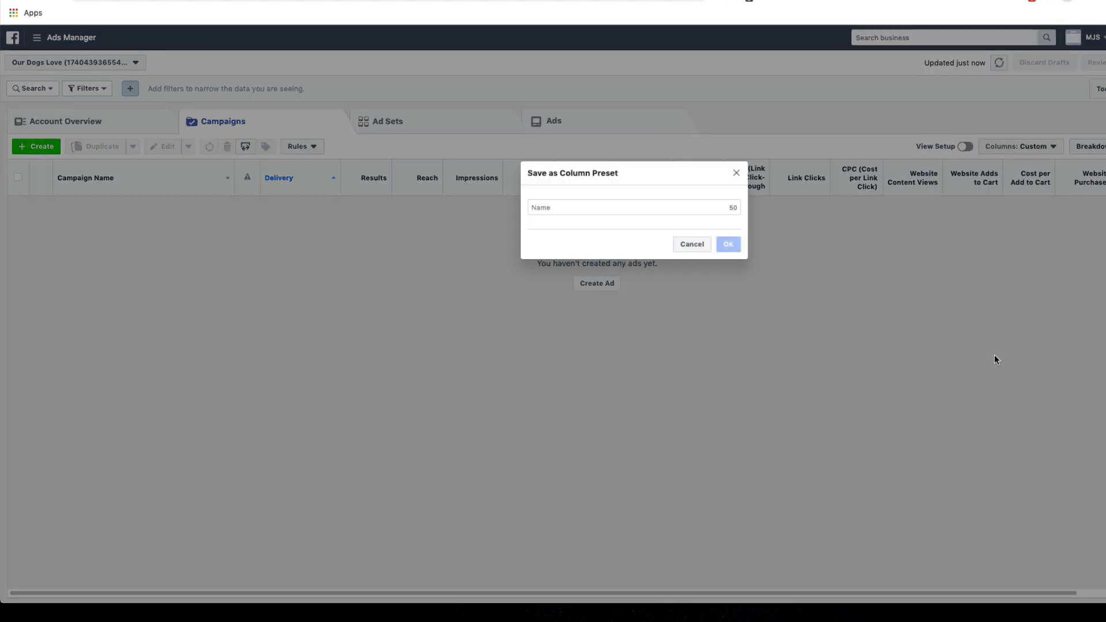
{"action": "left_click", "coordinate": [702, 210]}
{"action": "type", "text": "test"}
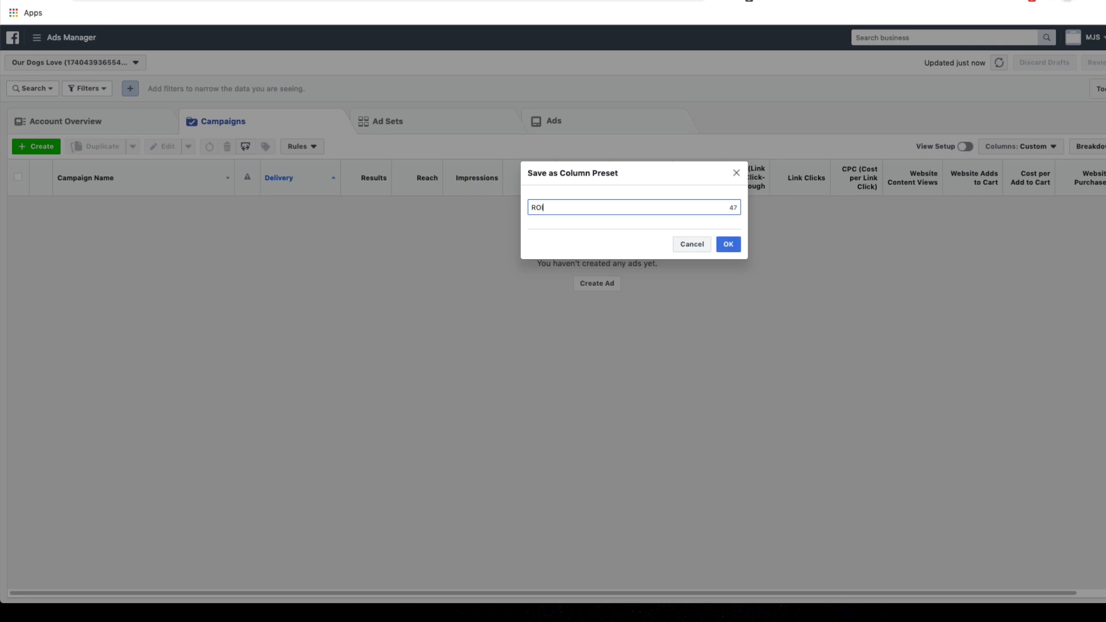
{"action": "left_click", "coordinate": [739, 239]}
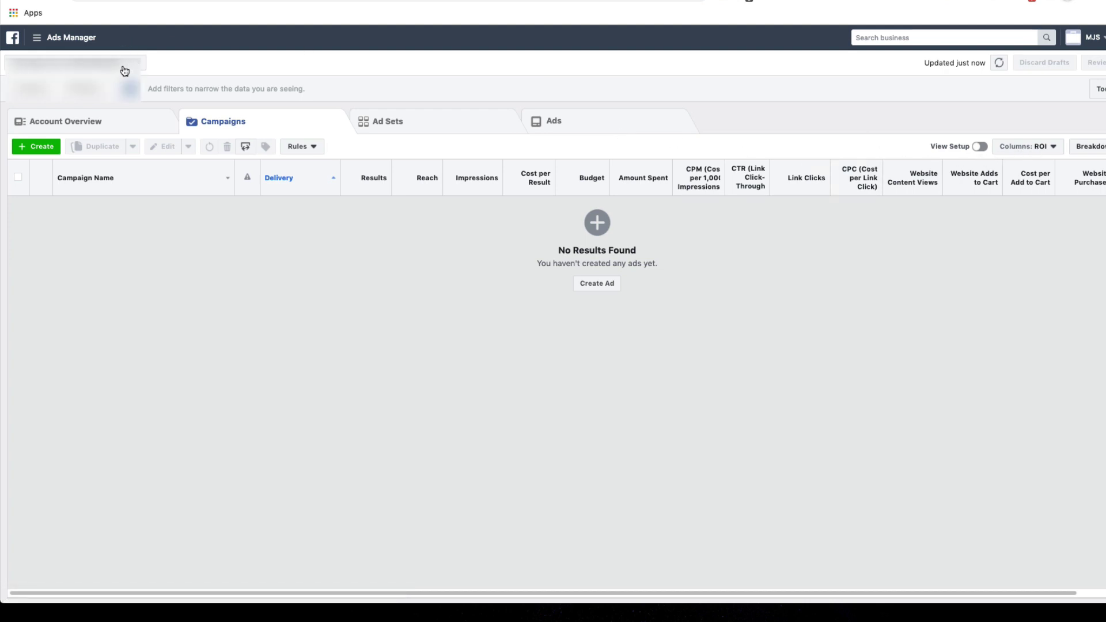
Switch to the ad account listed directly below the current one
{"action": "left_click", "coordinate": [80, 69]}
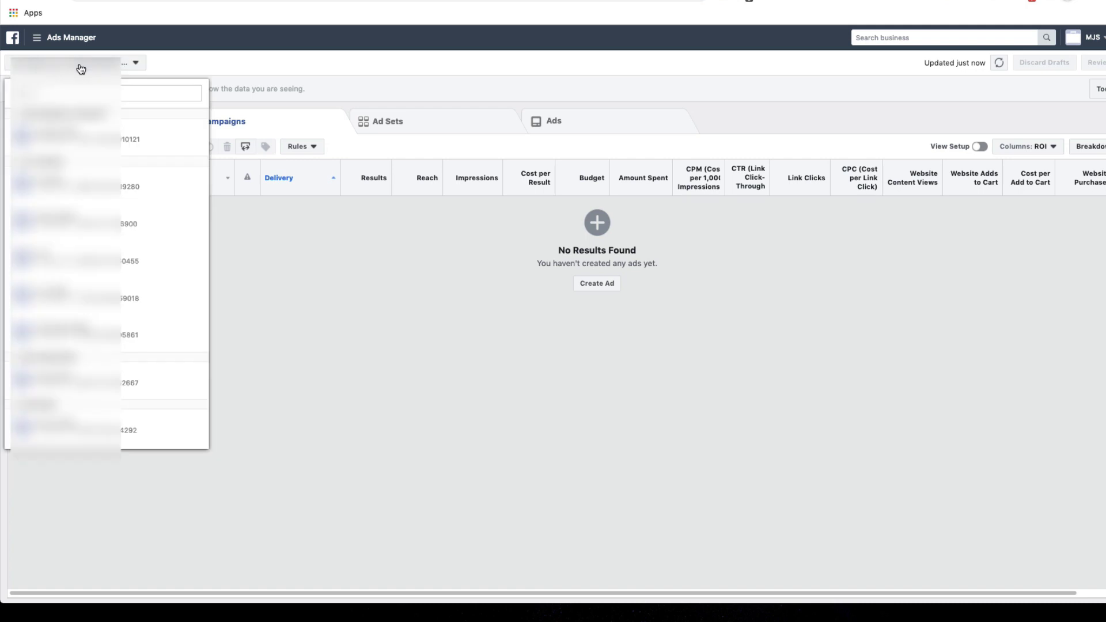
{"action": "scroll", "coordinate": [76, 202], "scroll_direction": "down", "scroll_amount": 3}
{"action": "scroll", "coordinate": [76, 203], "scroll_direction": "down", "scroll_amount": 10}
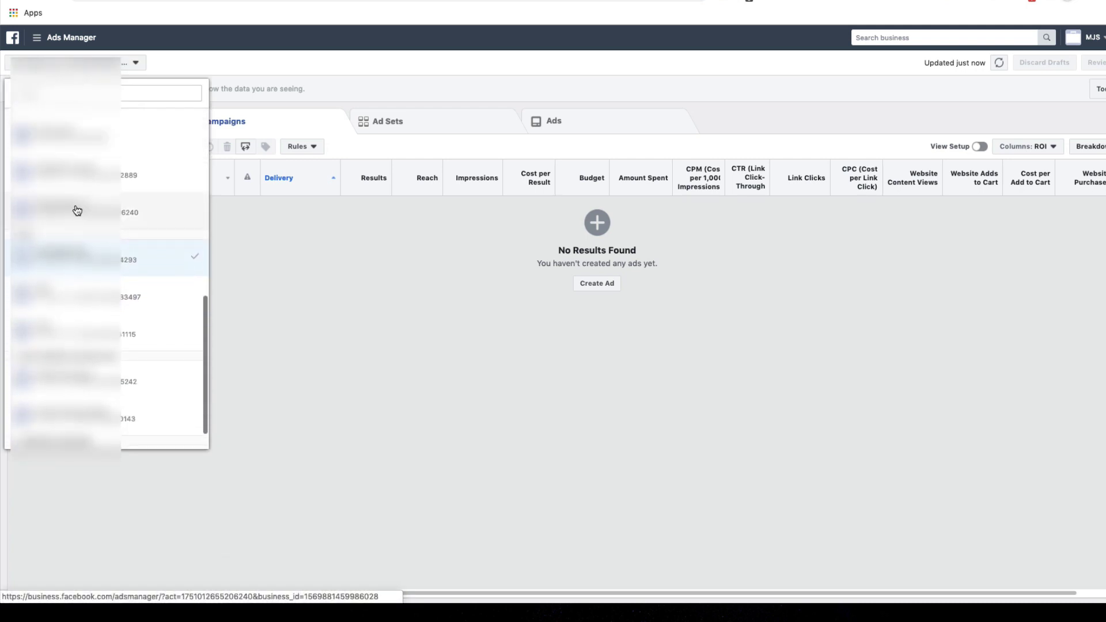
{"action": "left_click", "coordinate": [77, 303]}
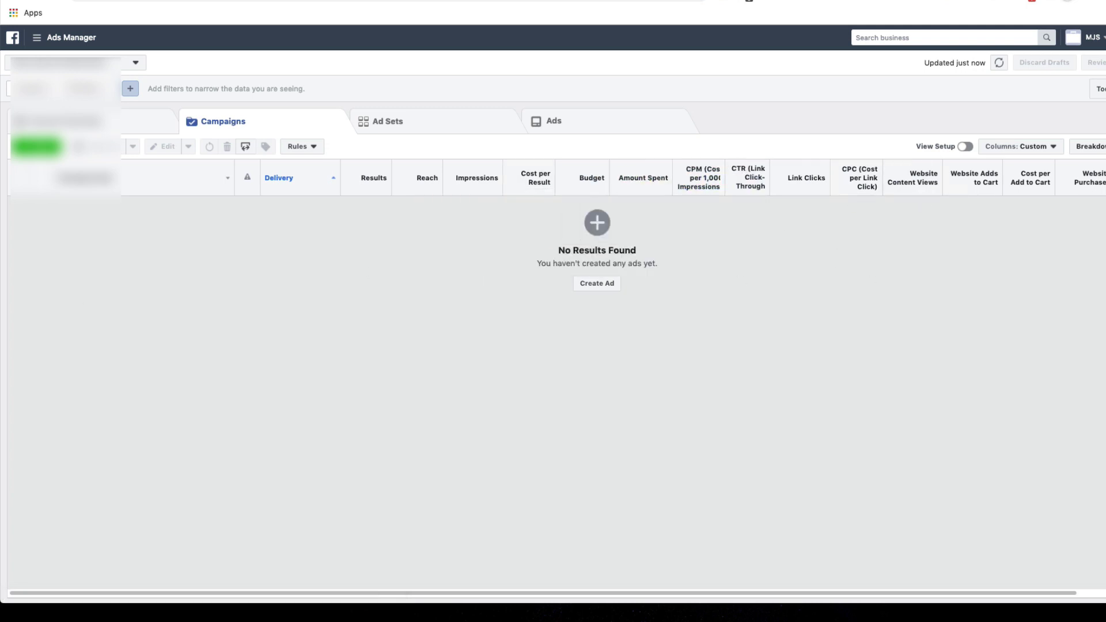
Save this ad account's custom columns as a preset named ROI, and set that preset as the default
{"action": "left_click", "coordinate": [1053, 149]}
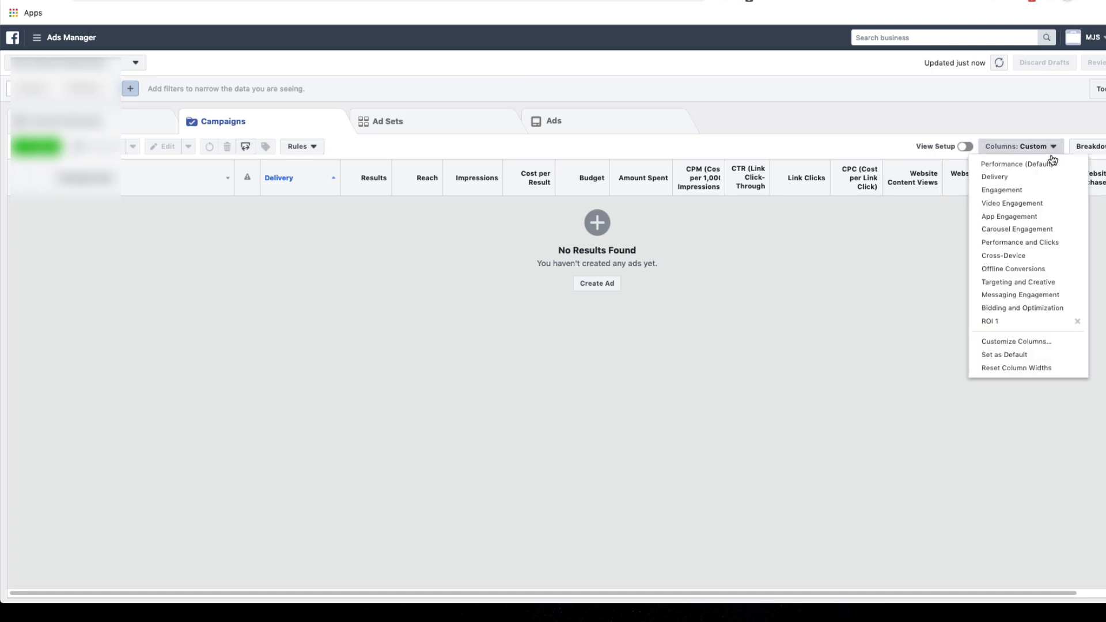
{"action": "left_click", "coordinate": [1043, 345]}
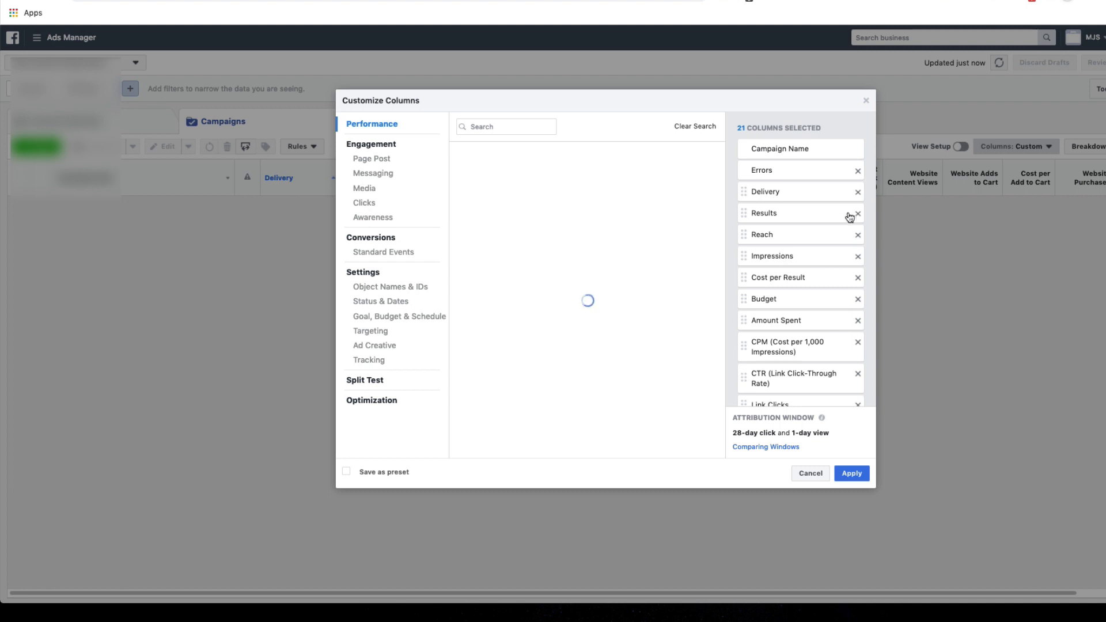
{"action": "scroll", "coordinate": [812, 189], "scroll_direction": "down", "scroll_amount": 5}
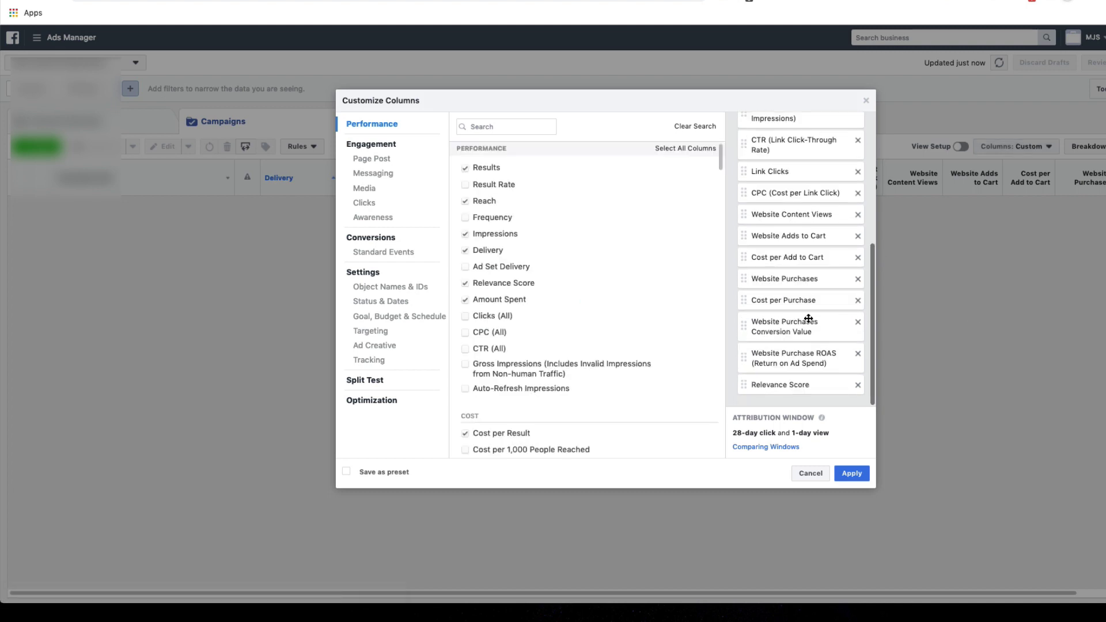
{"action": "left_click", "coordinate": [346, 478]}
{"action": "double_click", "coordinate": [464, 477]}
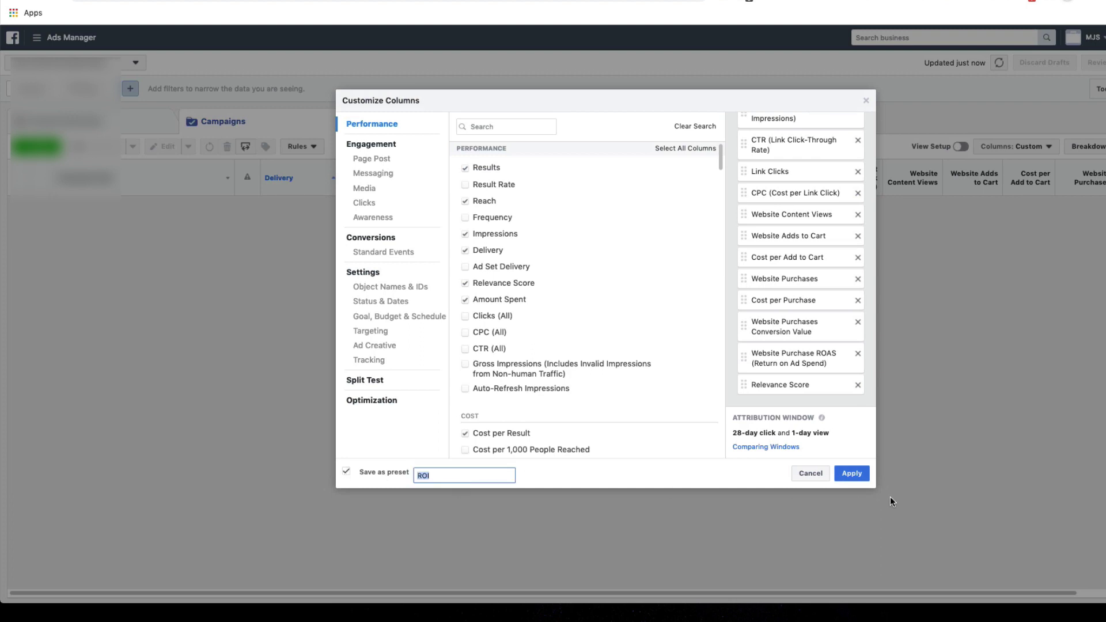
{"action": "left_click", "coordinate": [852, 473]}
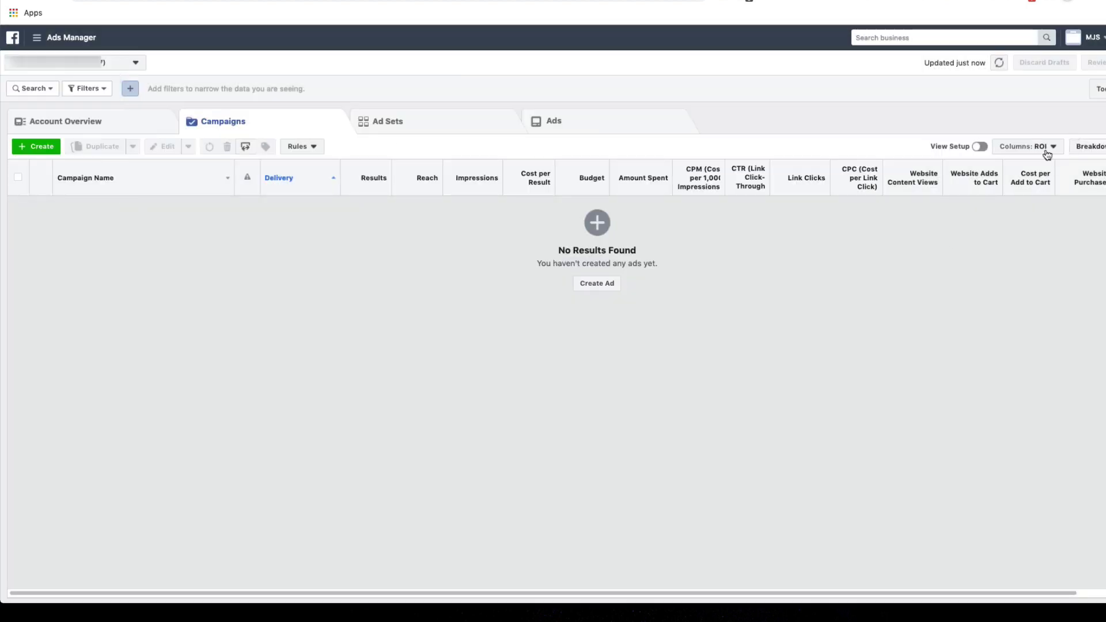
{"action": "left_click", "coordinate": [1041, 148]}
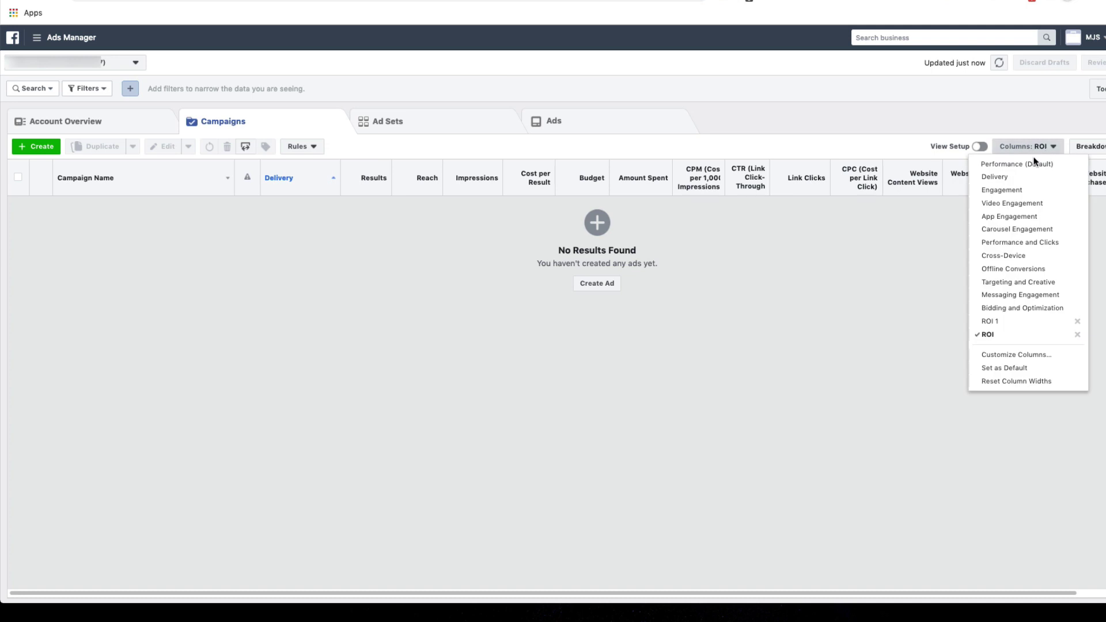
{"action": "left_click", "coordinate": [1007, 369]}
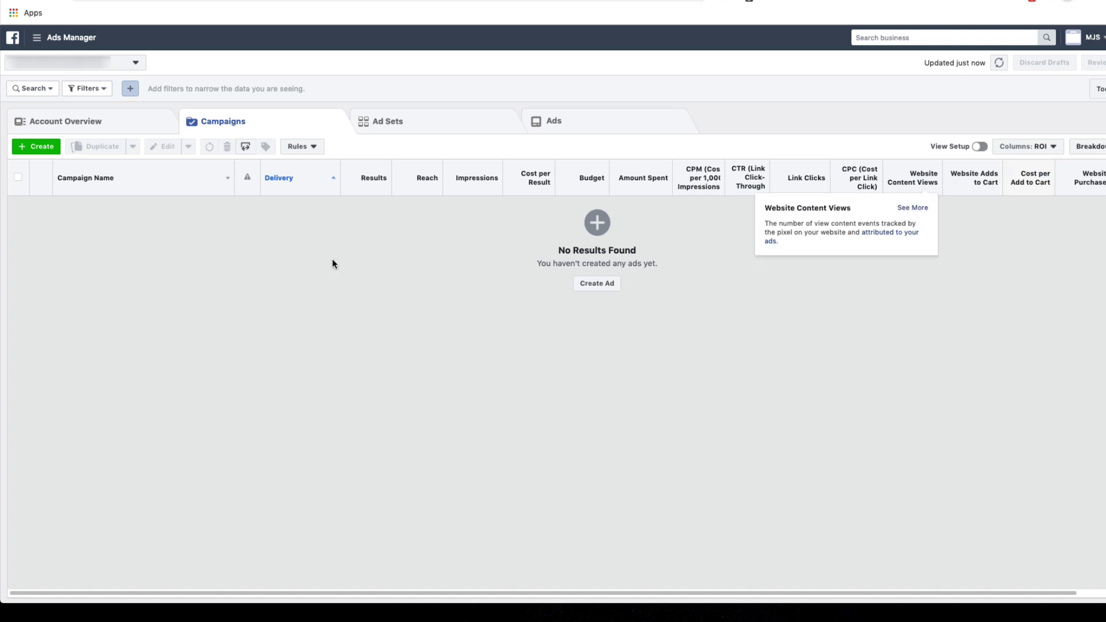
Open the list of ad accounts and browse it for another account
{"action": "left_click", "coordinate": [138, 65]}
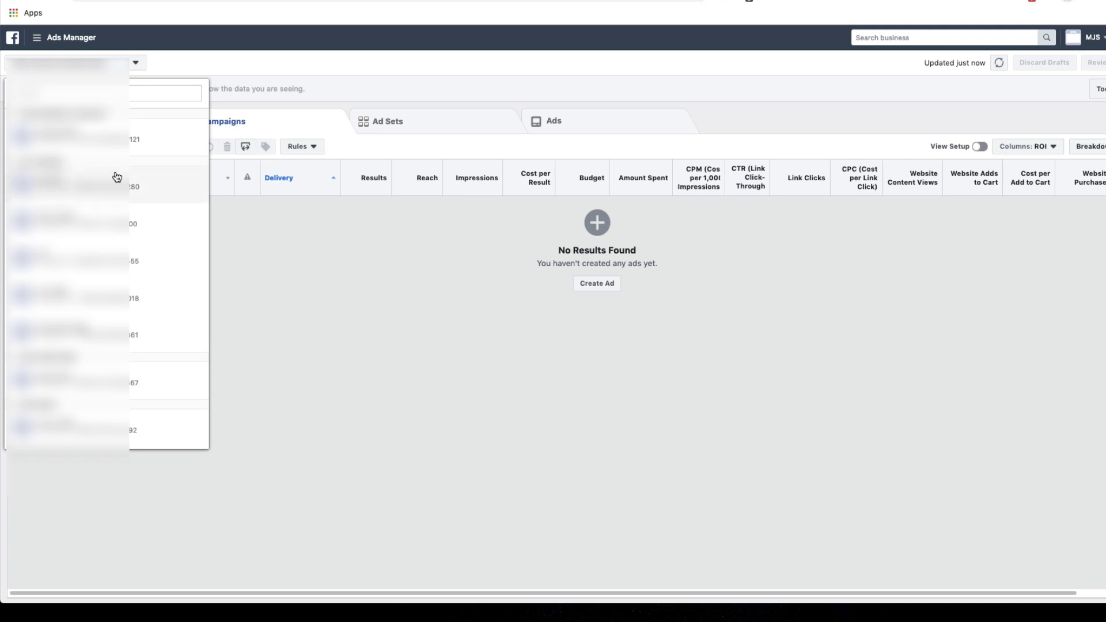
{"action": "scroll", "coordinate": [115, 177], "scroll_direction": "down", "scroll_amount": 5}
{"action": "scroll", "coordinate": [116, 178], "scroll_direction": "down", "scroll_amount": 4}
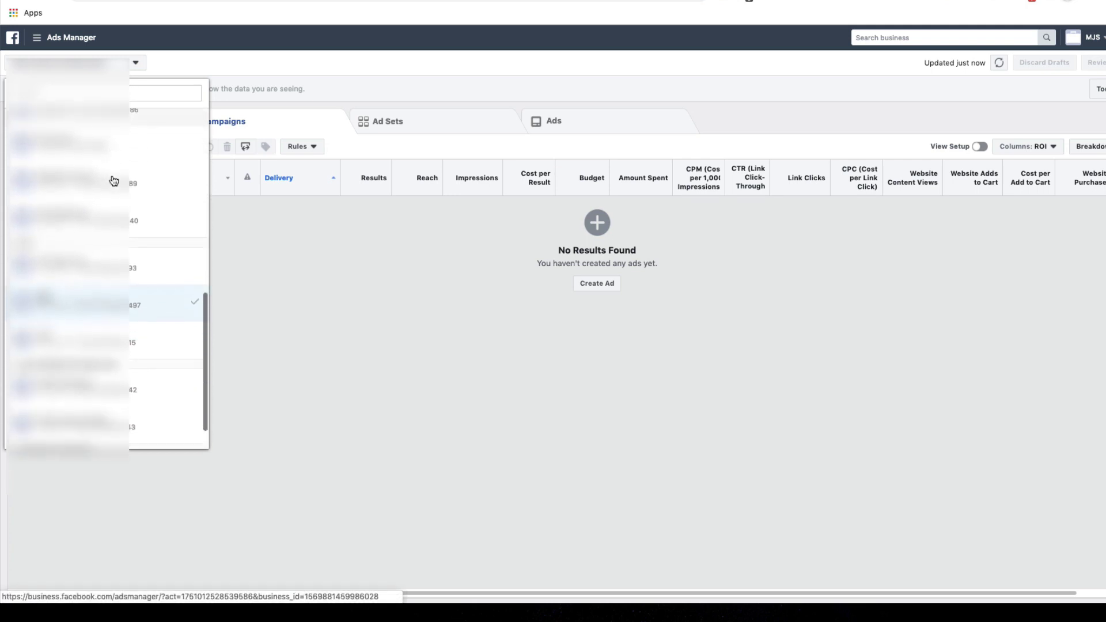